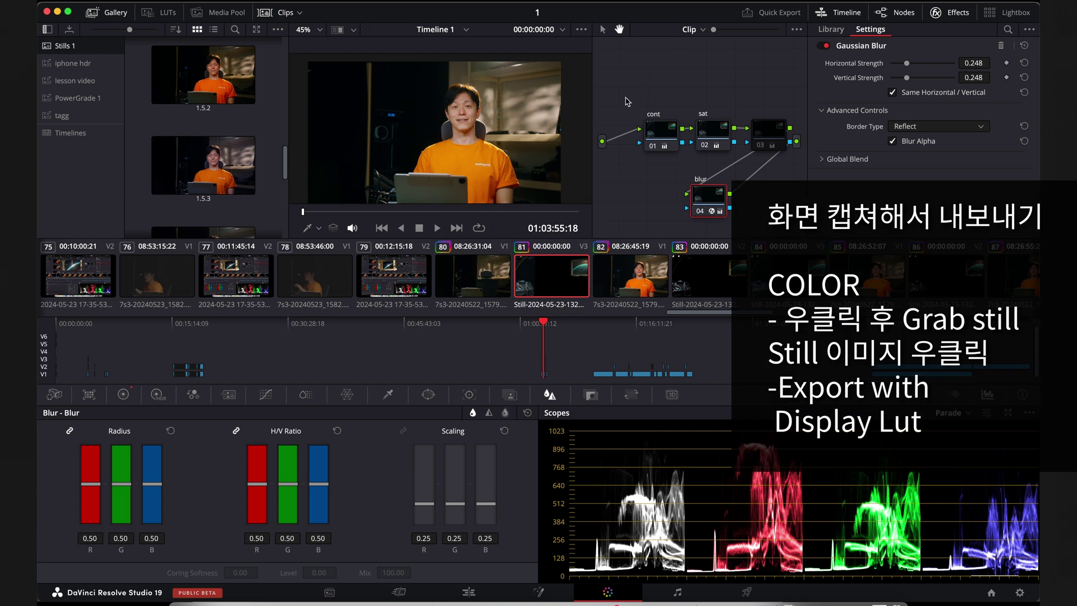
Step: Grab the current viewer frame as a gallery still and export it with the display LUT
right_click(457, 139)
left_click(443, 193)
right_click(351, 184)
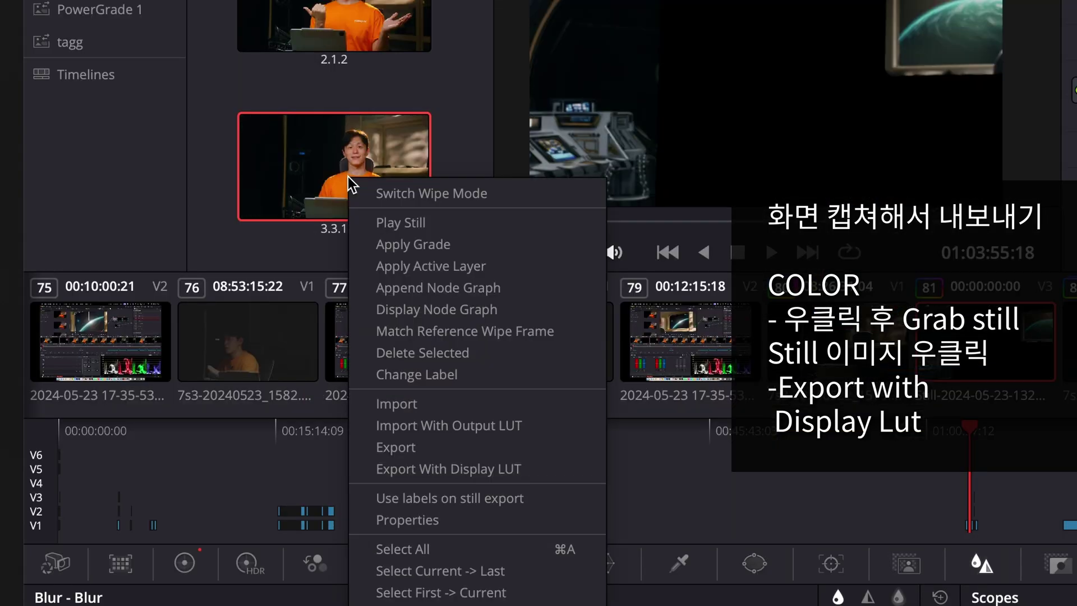
left_click(477, 470)
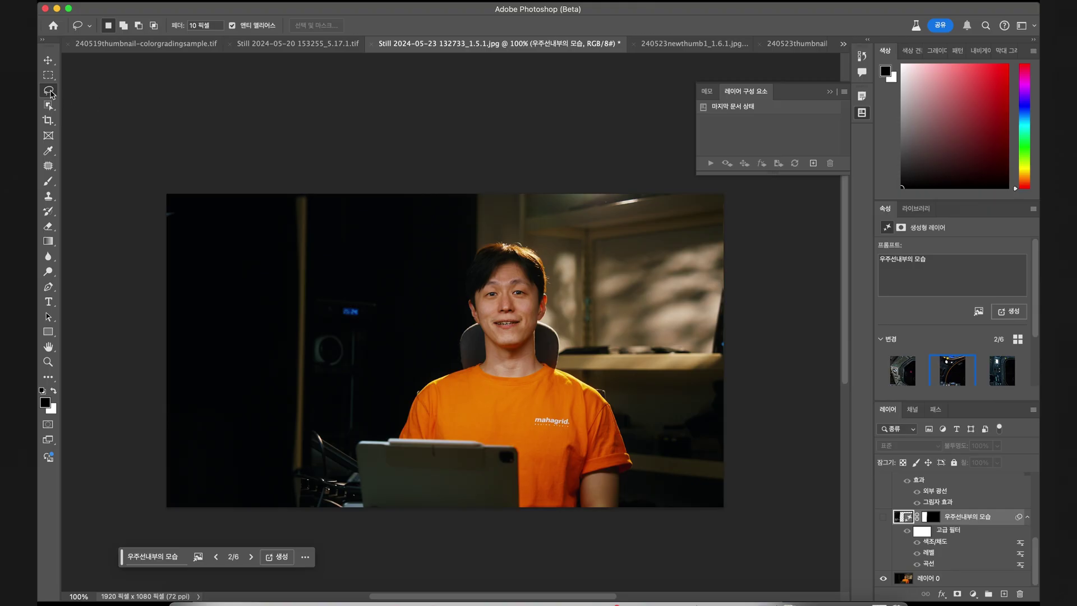
Step: Outline the lit wall on the man's right with a five-corner polygonal selection
left_click(598, 242, "alt")
left_click(598, 344, "alt")
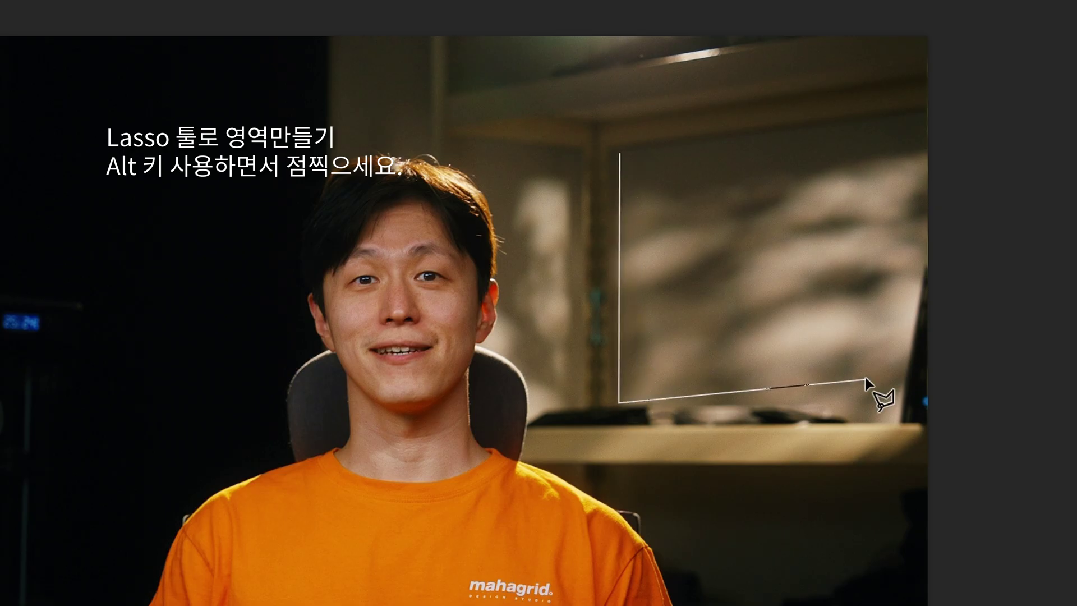
left_click(944, 412, "alt")
left_click(960, 101, "alt")
left_click(620, 153, "alt")
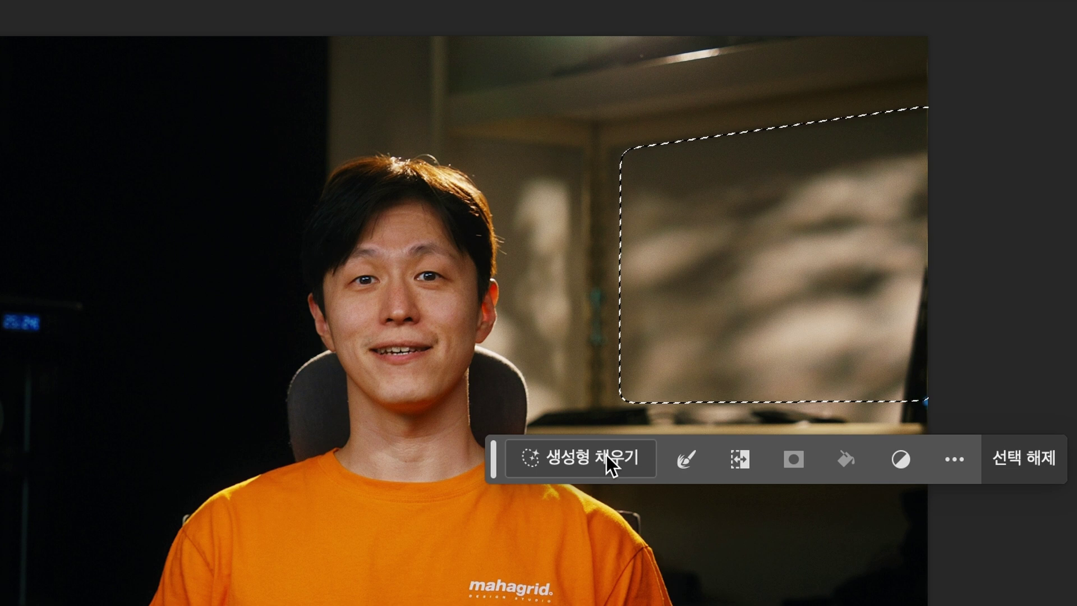
Step: Generative Fill the wall with '우주가 보이는 우주선 창문' and keep the first, planet variation
left_click(607, 456)
type("옷우주가 보이는 우주선 창문")
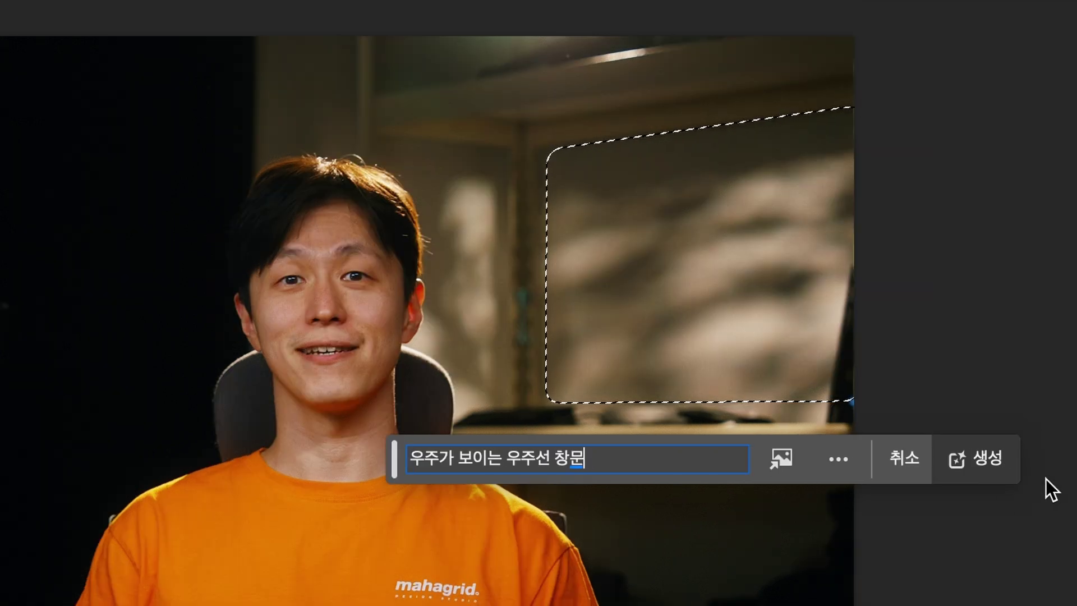
left_click(1001, 457)
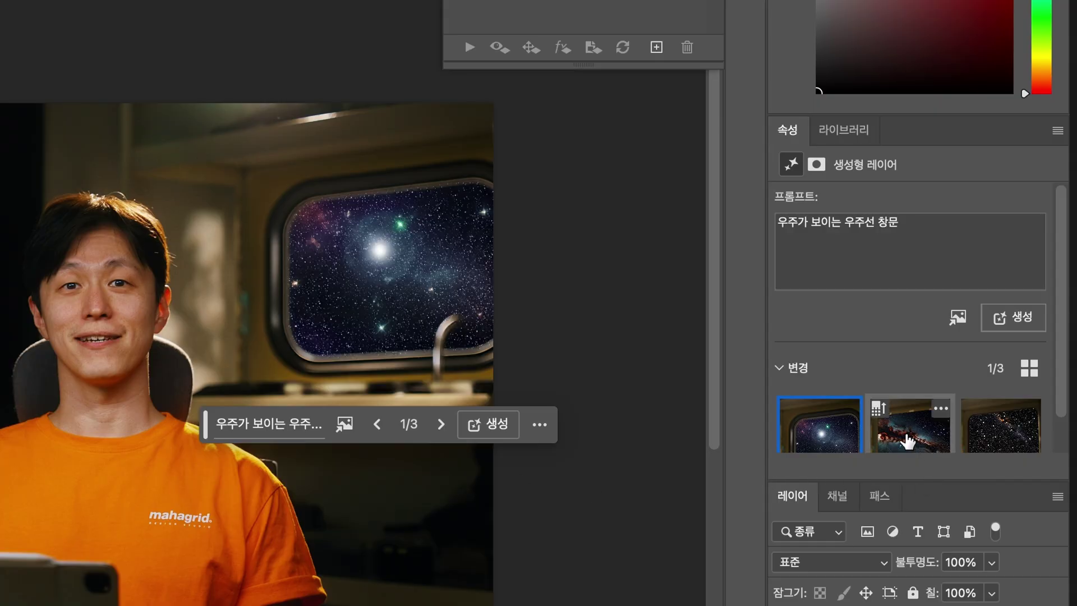
left_click(907, 440)
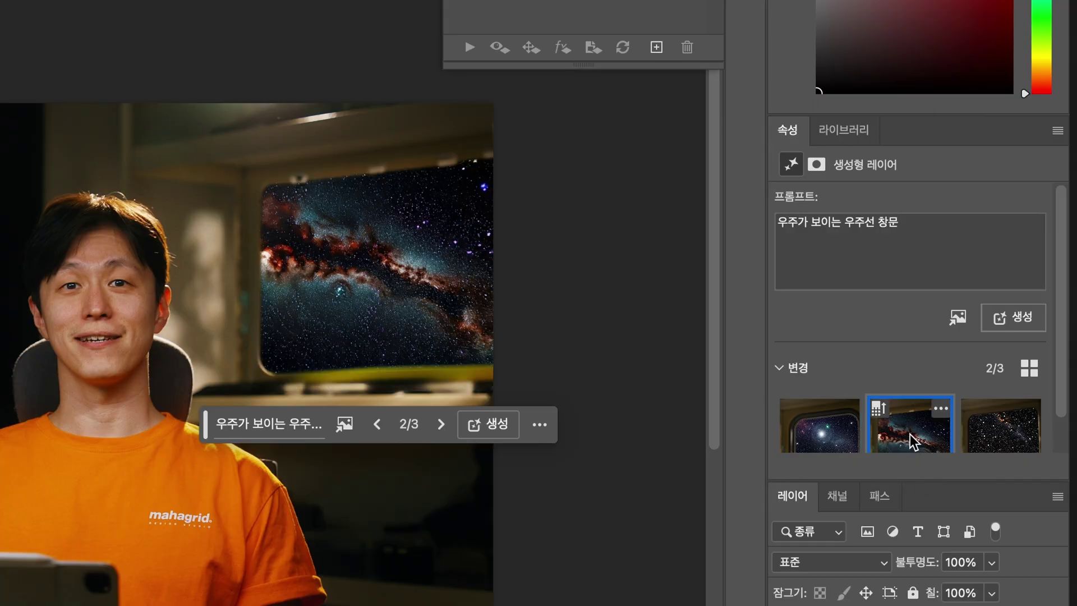
left_click(990, 441)
left_click(908, 440)
left_click(818, 437)
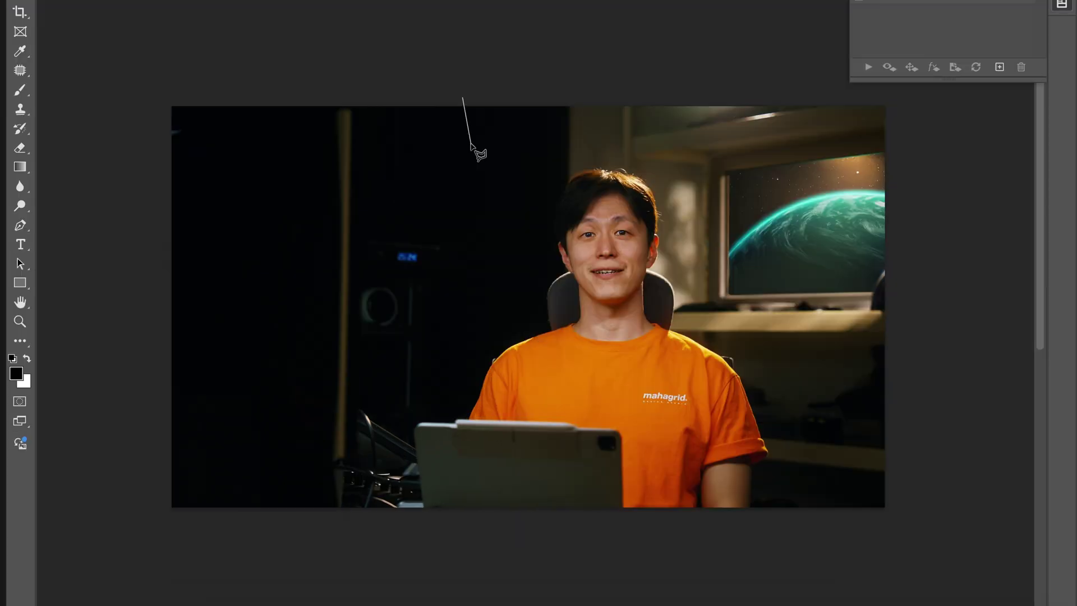
Step: Lasso the dark left side and Generative Fill it with '우주선 내부 모습'
left_click_drag(395, 189, 342, 468)
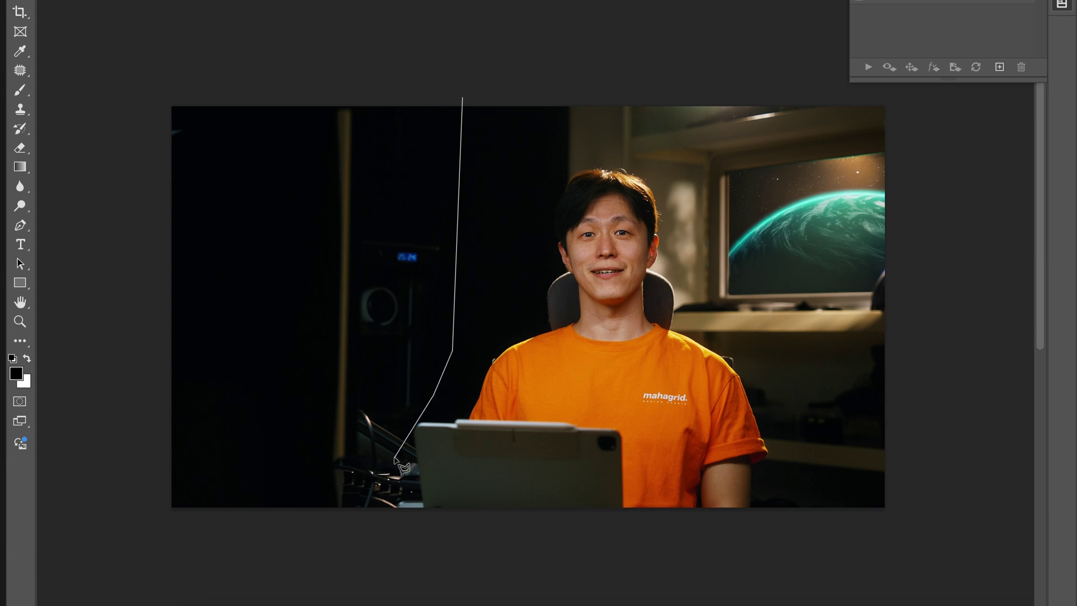
left_click_drag(403, 464, 447, 112)
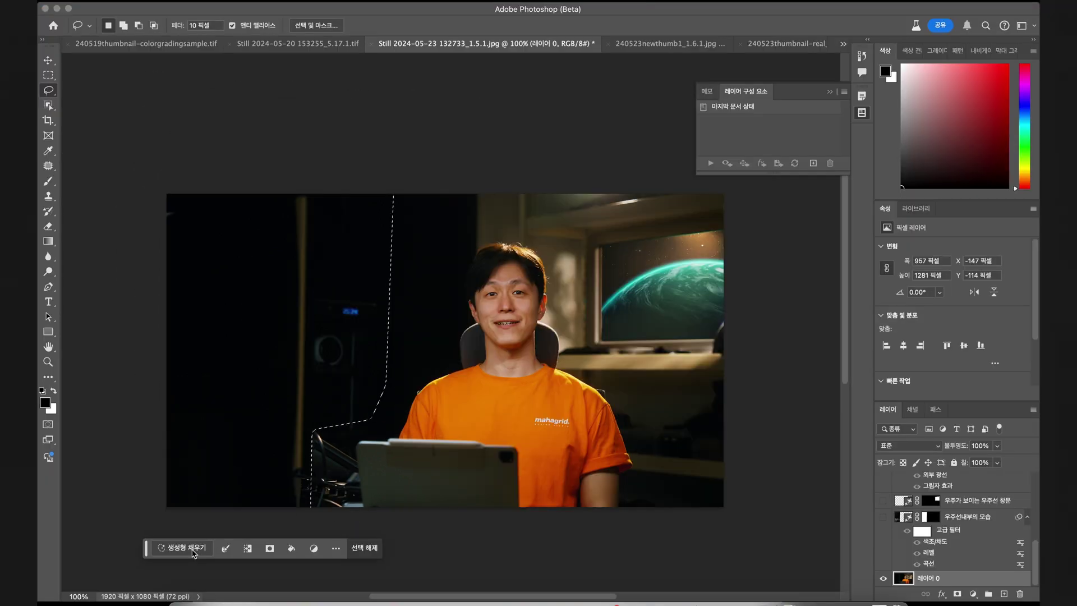
left_click(192, 549)
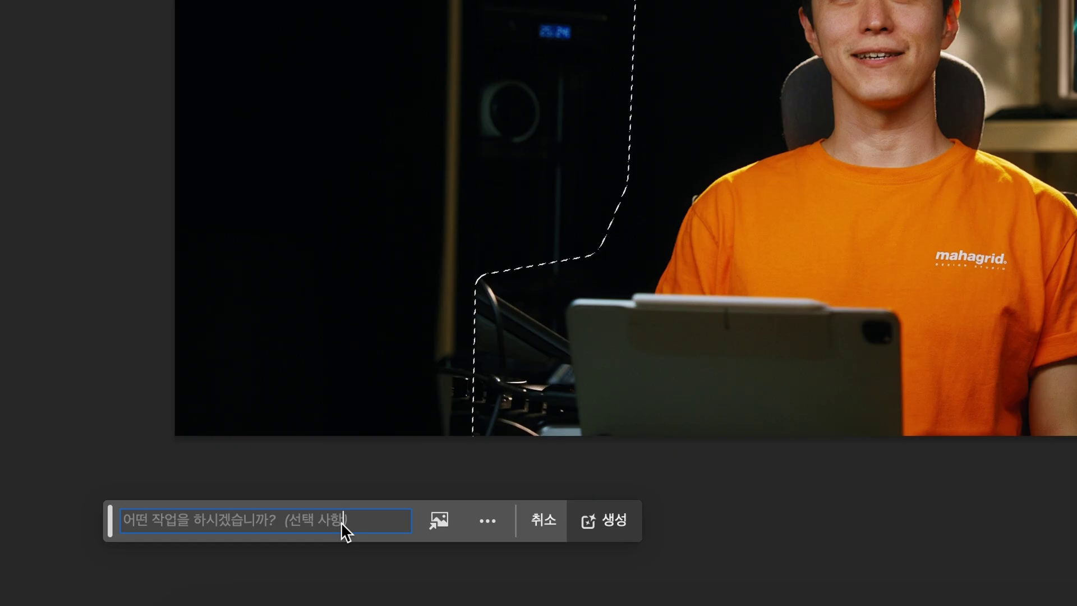
type("ㅇ우주선 내부 모습")
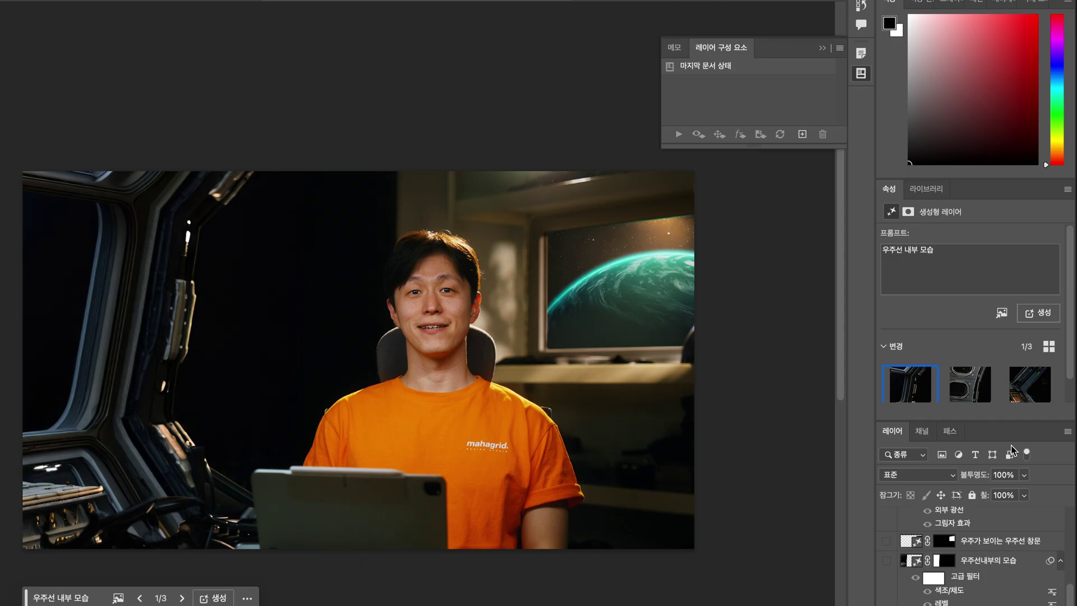
Step: Compare the spaceship interior variations and hide the original Layer 0
left_click(976, 392)
left_click(1034, 395)
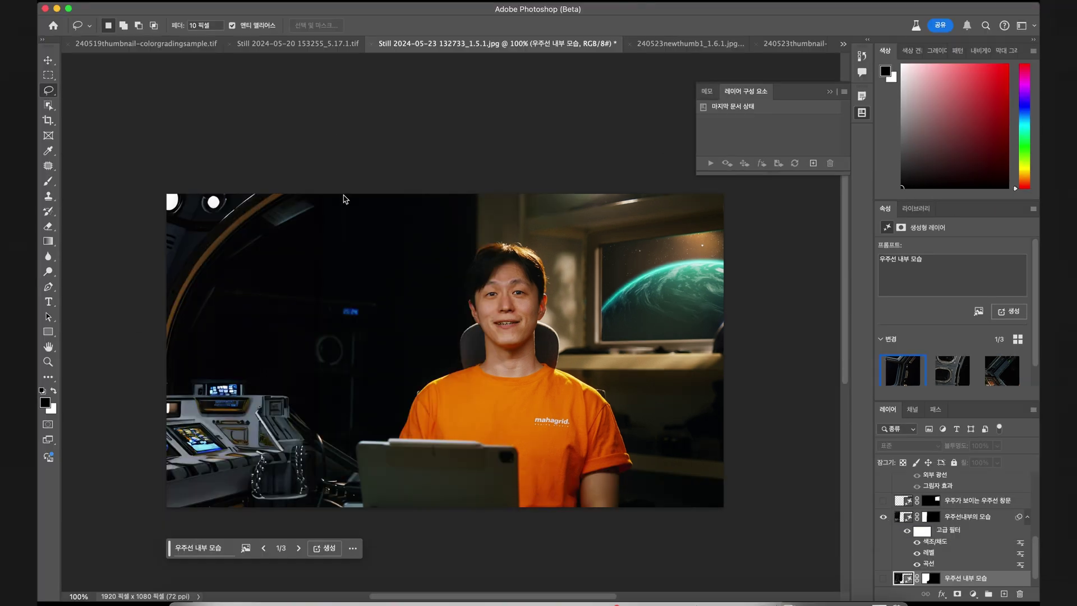
scroll(885, 579, "down", 1)
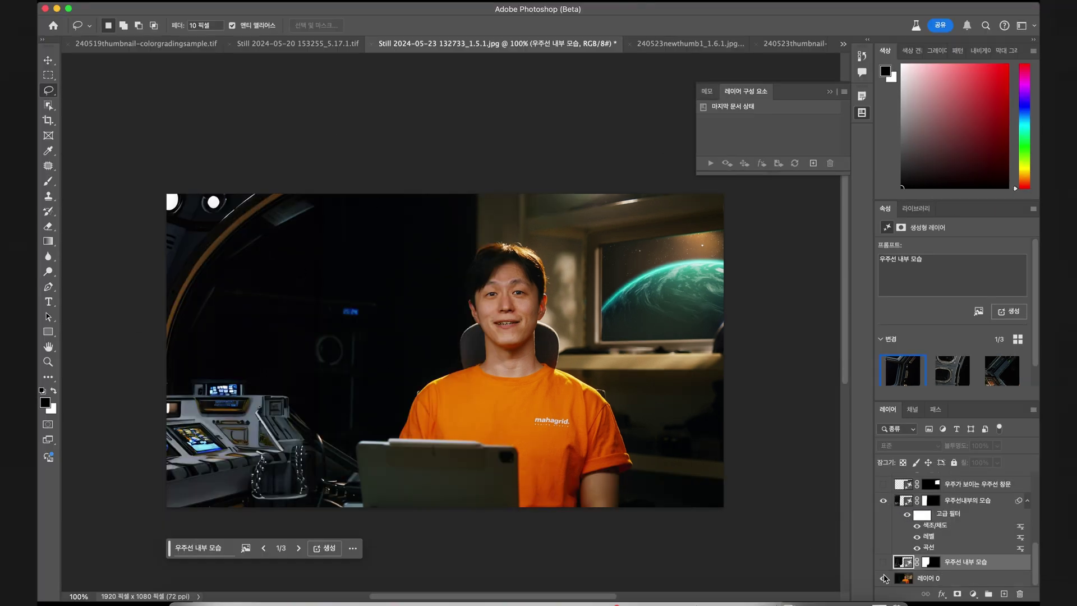
left_click(883, 579)
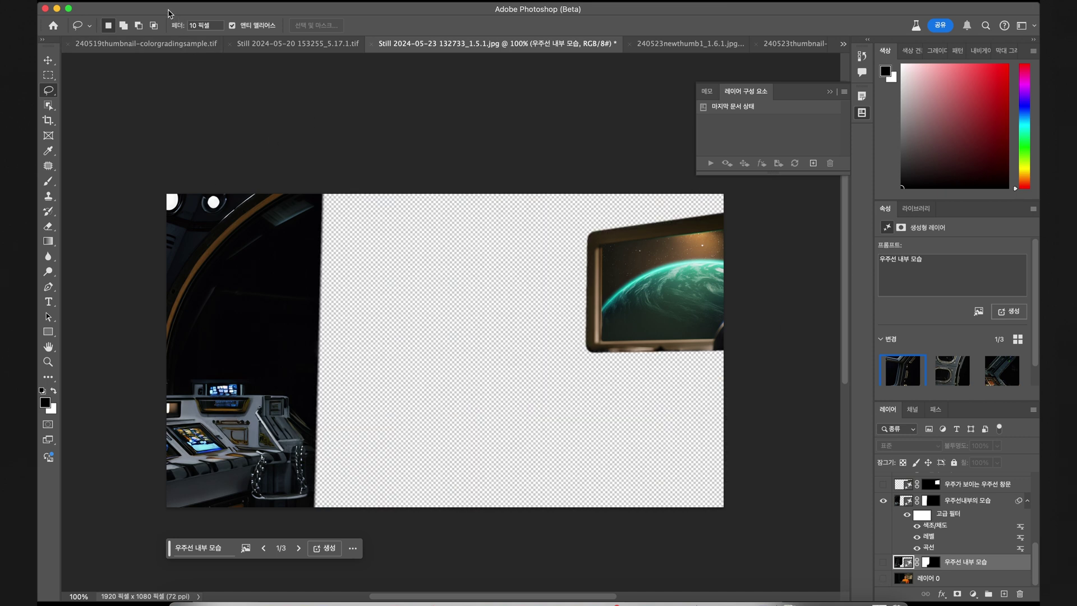
Step: Save for Web (Legacy) as a transparent PNG-24 named universpng.png
left_click(96, 10)
mouse_move(144, 272)
left_click(405, 329)
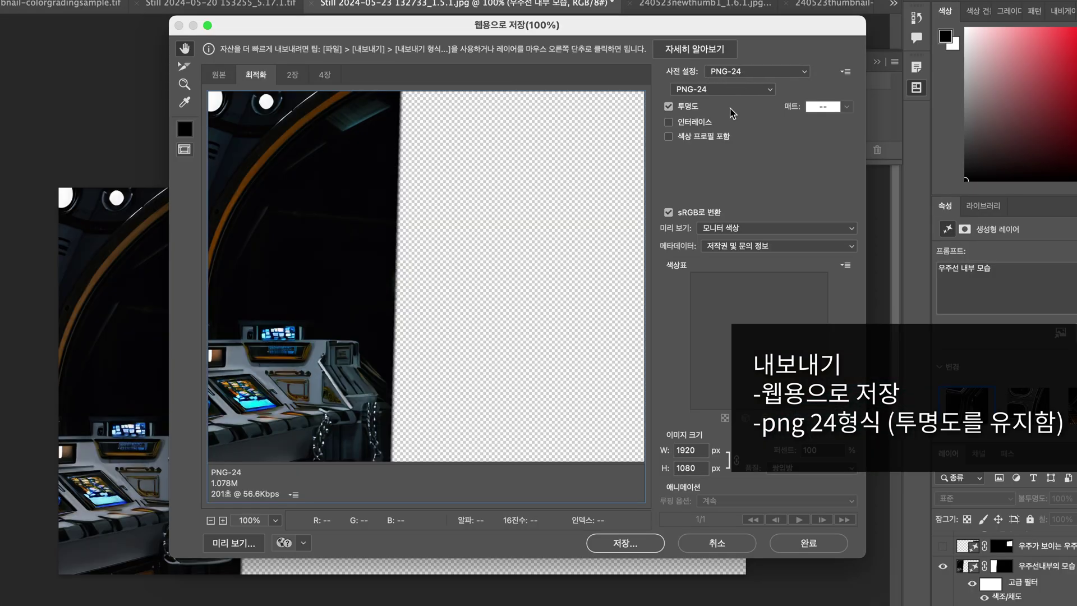
left_click(636, 544)
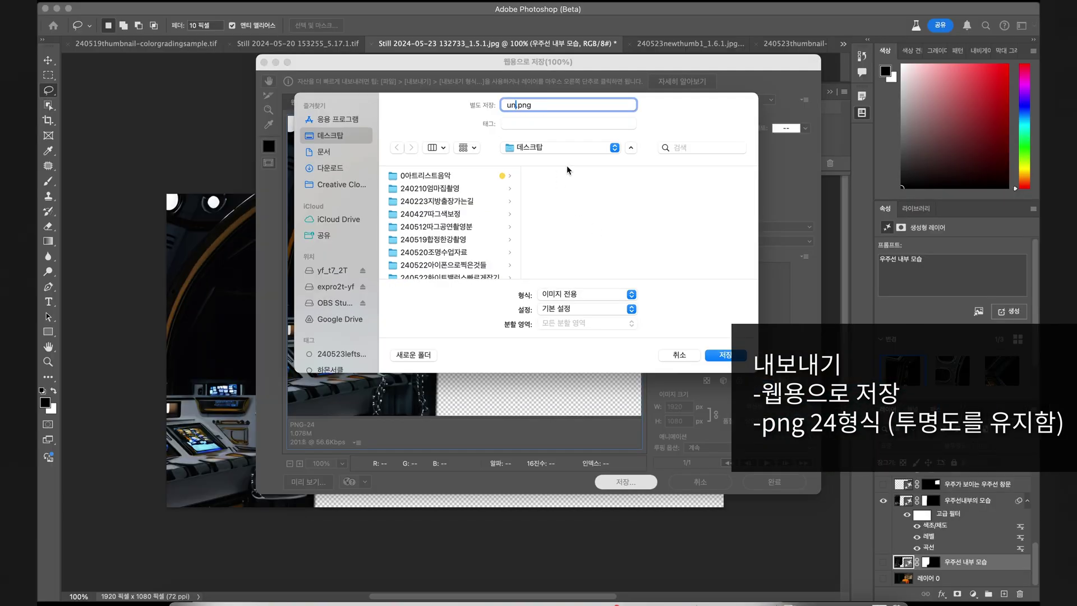
type("univ")
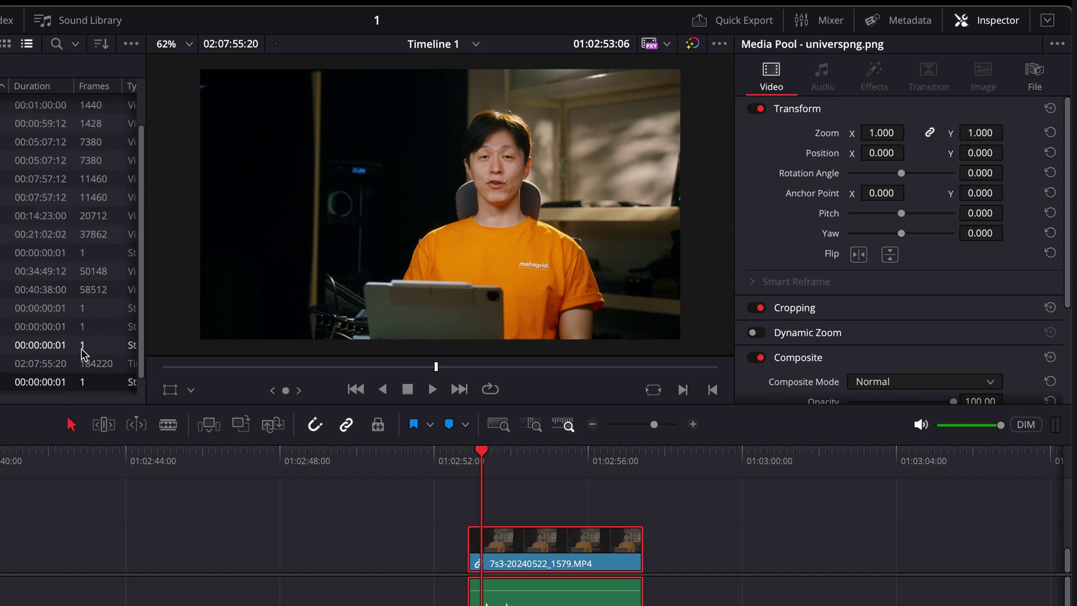
Step: Place universpng.png above the talking-head clip, trim it to length, and duplicate it upward
left_click_drag(83, 353, 471, 527)
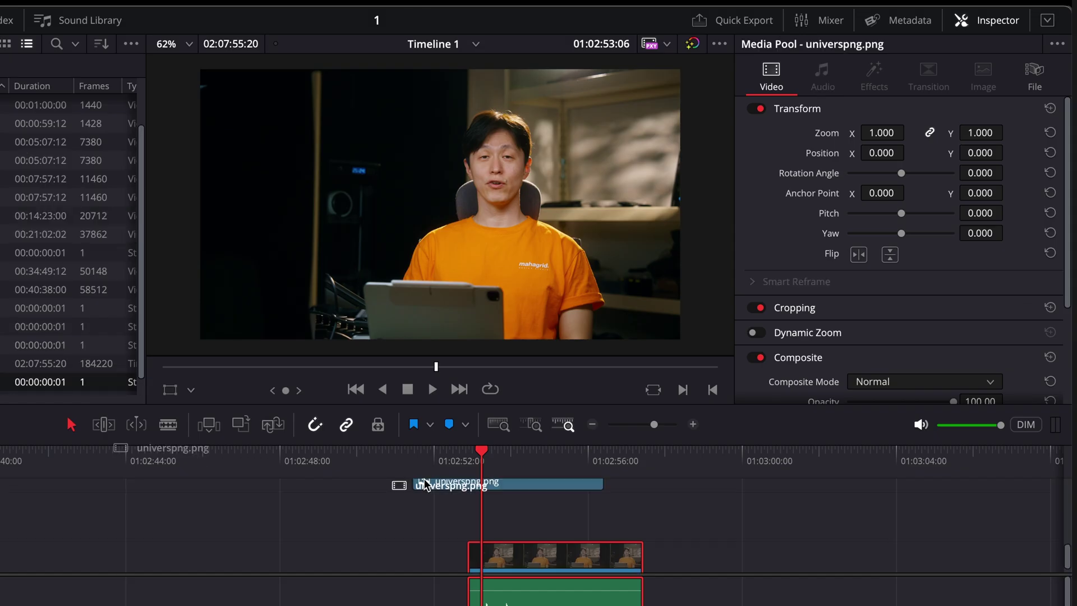
left_click_drag(657, 513, 643, 514)
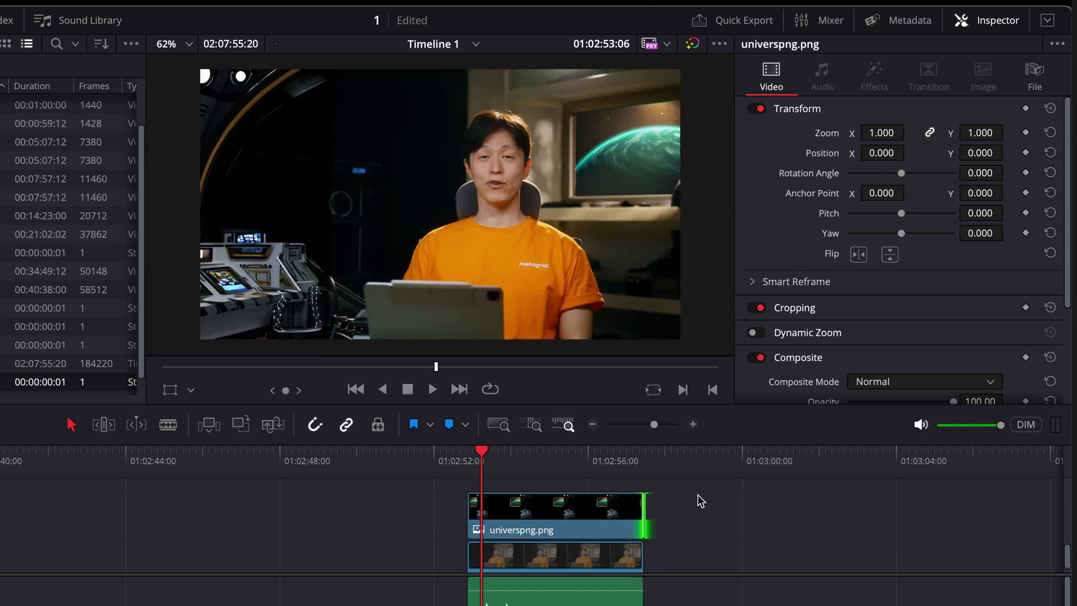
scroll(698, 495, "up", 2)
scroll(673, 493, "down", 2)
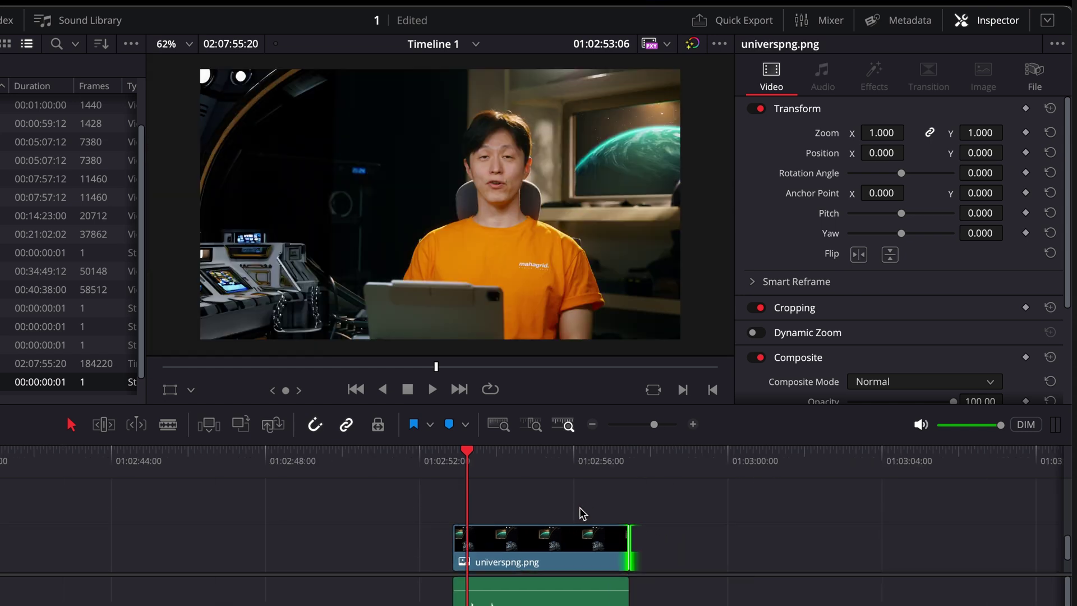
left_click_drag(530, 546, 537, 513)
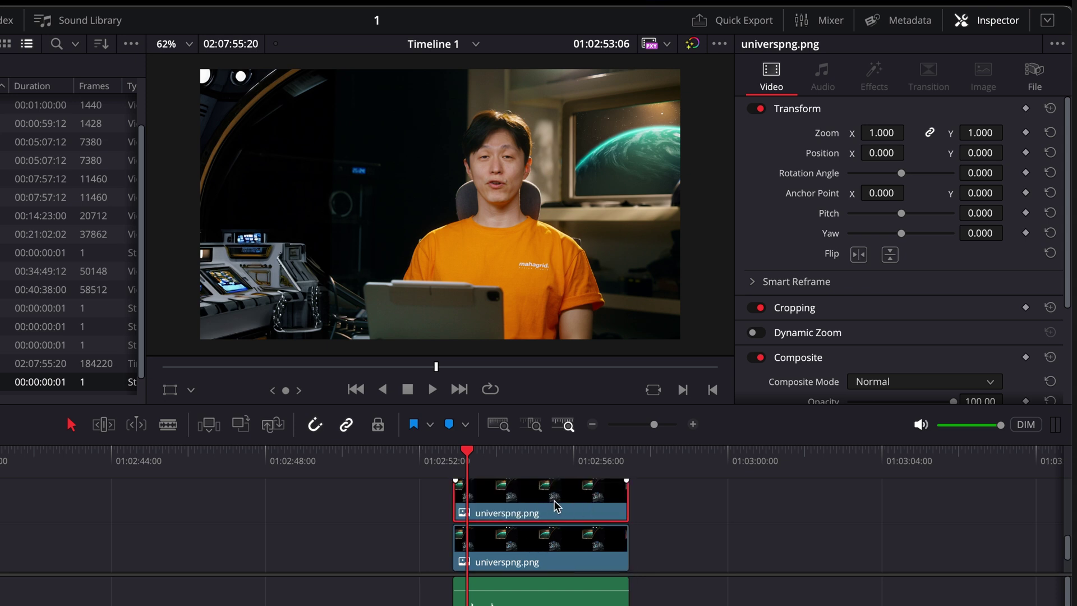
Step: Disable the upper copy and crop the lower copy's right side to 1084.600
key("d")
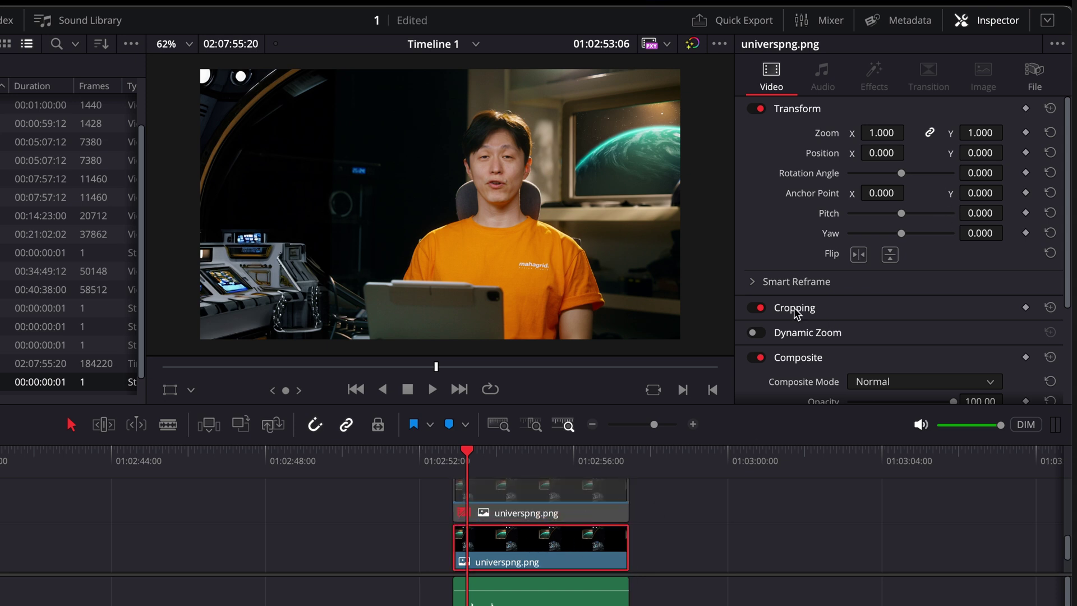
left_click(796, 308)
scroll(926, 271, "down", 2)
left_click_drag(854, 258, 907, 258)
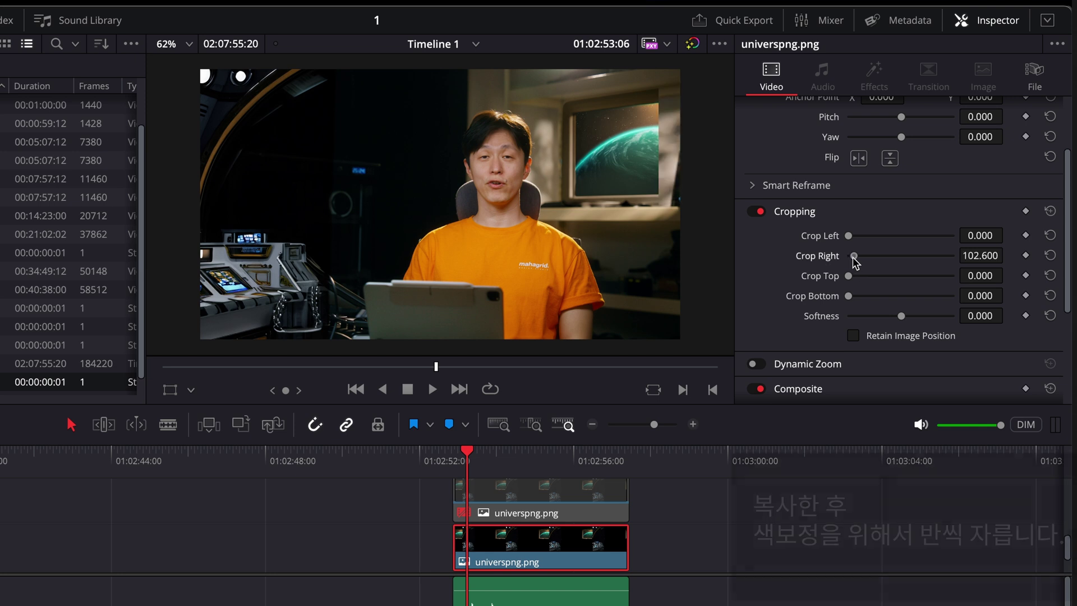
left_click_drag(909, 259, 911, 260)
Step: Disable the lower copy and crop the upper copy's left side to 952.700
left_click(562, 508)
left_click(561, 544)
key("d")
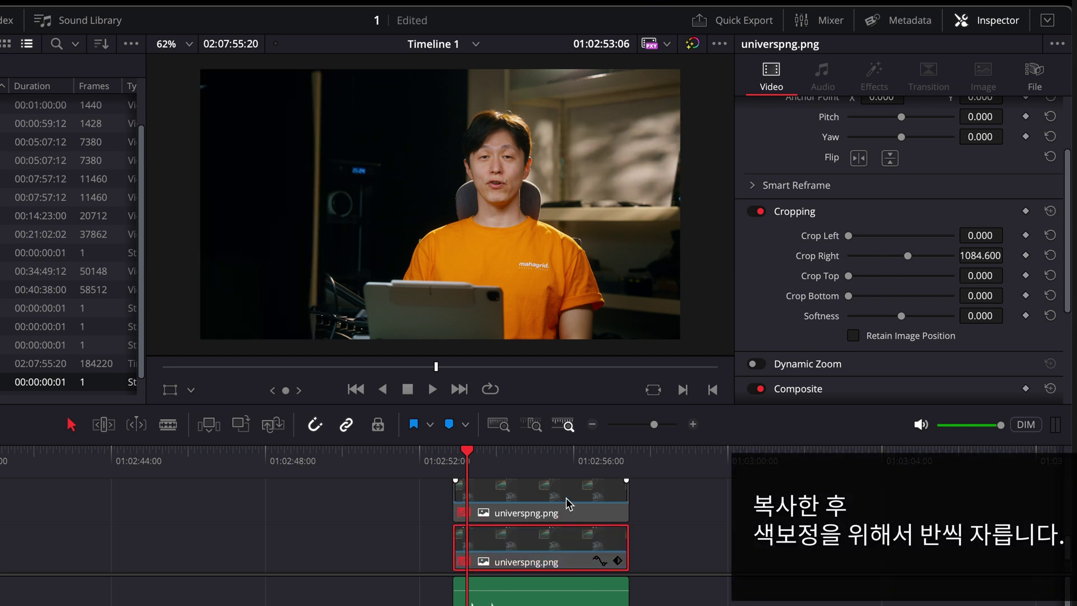
left_click(570, 504)
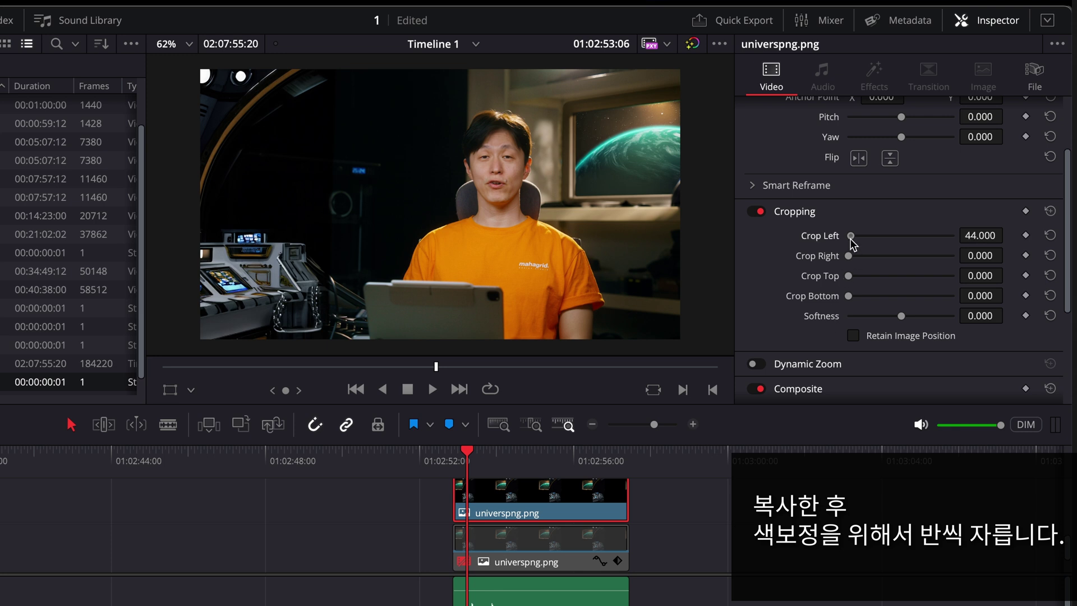
left_click_drag(850, 236, 903, 240)
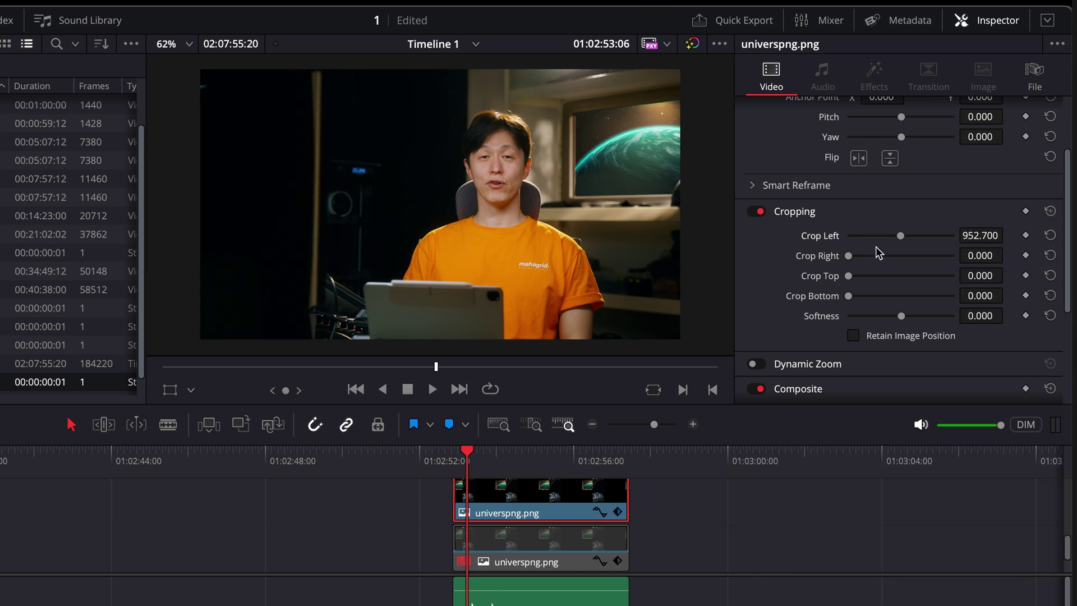
key("d")
Step: Re-enable the copies and bring the right-cropped copy onto the Color page
left_click(560, 553)
key("d")
left_click(560, 492)
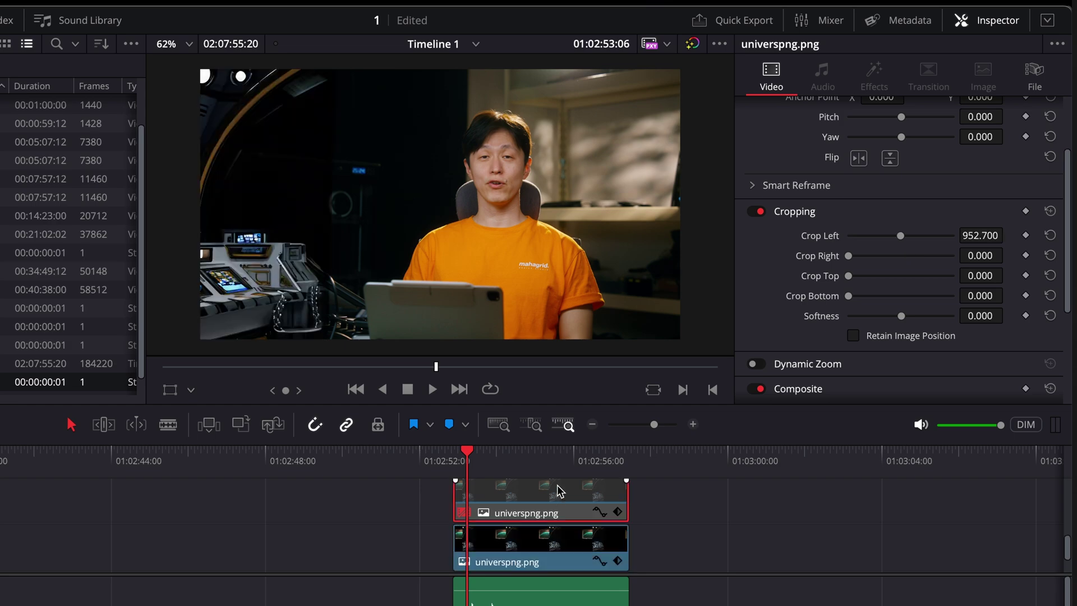
scroll(723, 365, "down", 1)
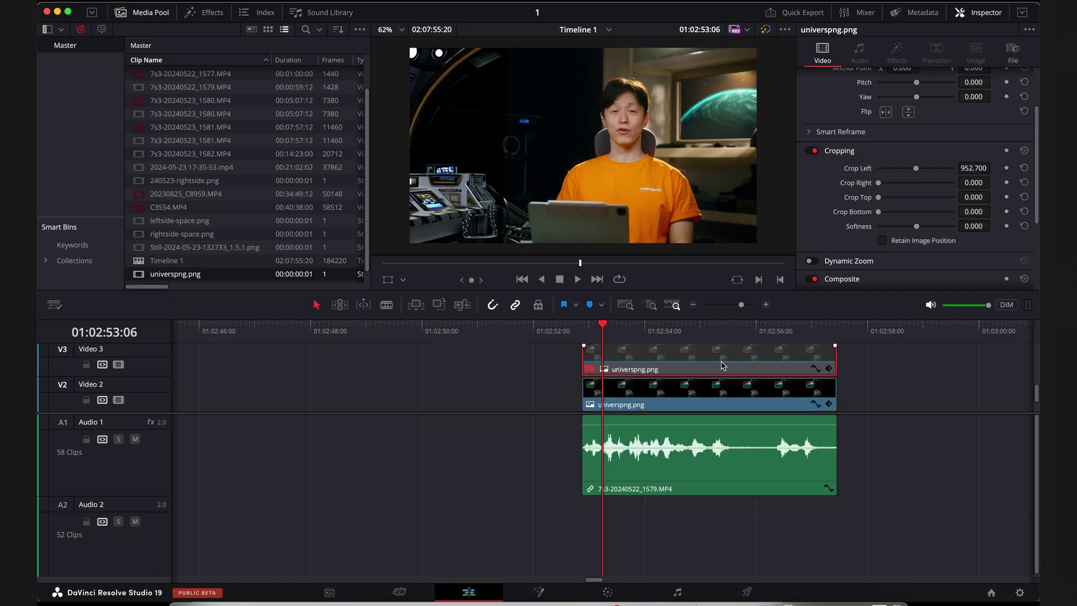
scroll(709, 379, "down", 3)
left_click(653, 368)
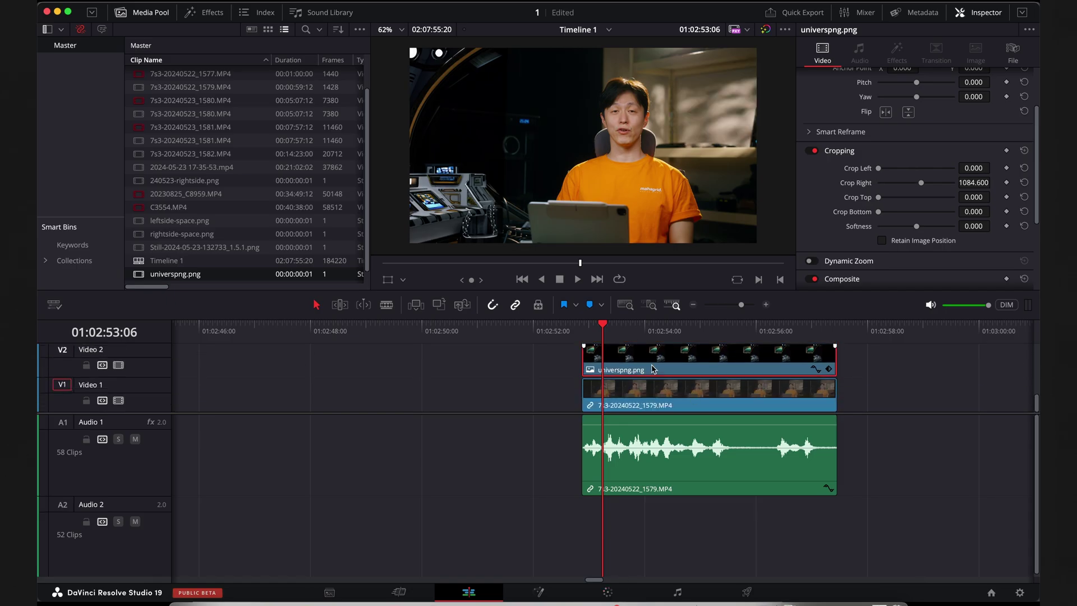
left_click(608, 592)
left_click(679, 100)
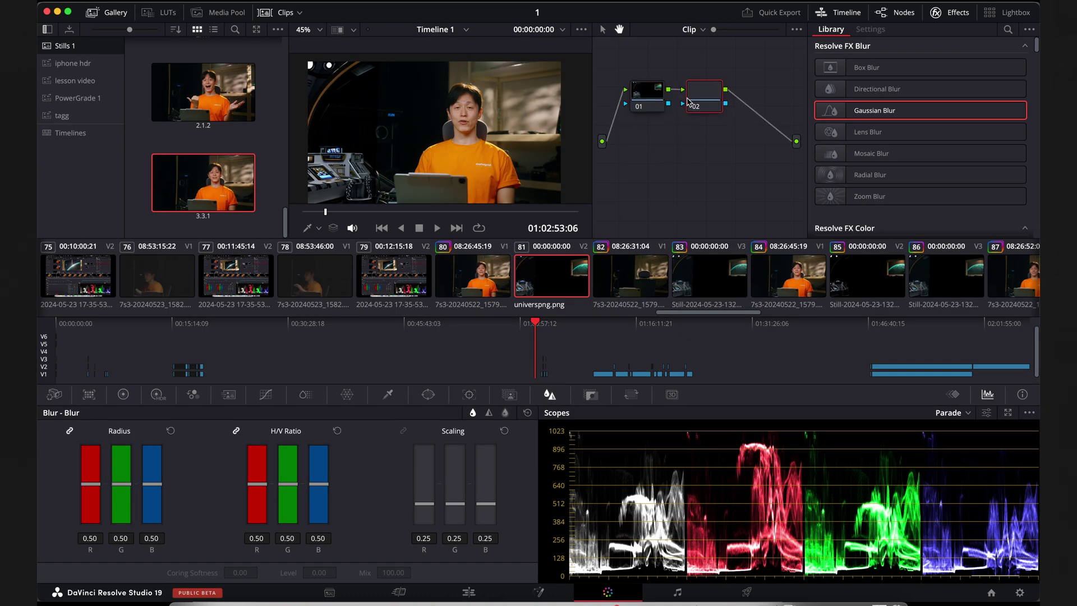
Step: Add serial nodes, wire node 04 after node 01, and give node 04 a Gradient window
key("alt+s")
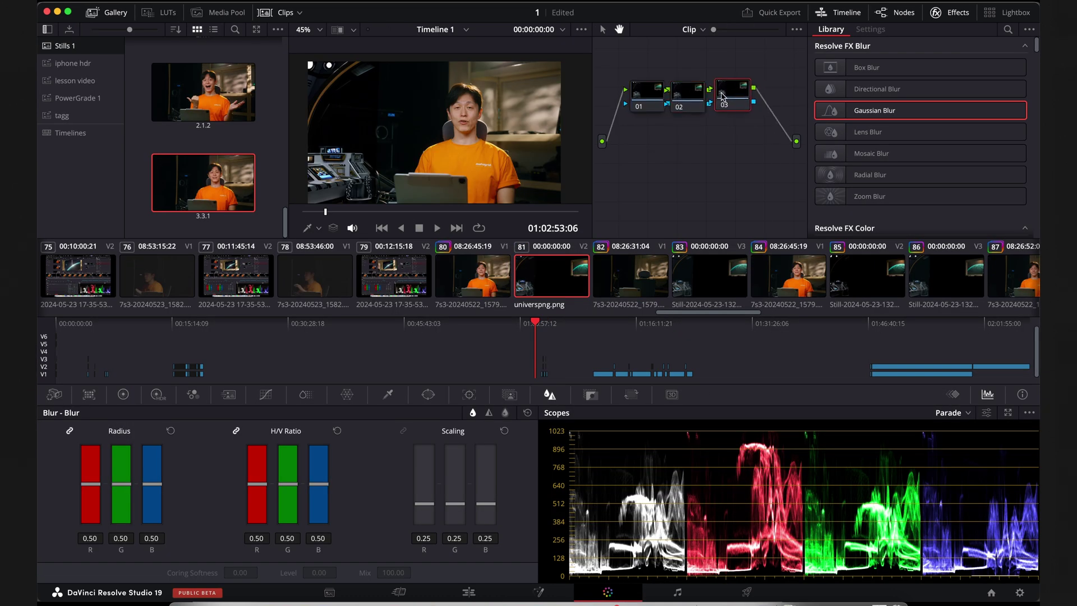
left_click(644, 104)
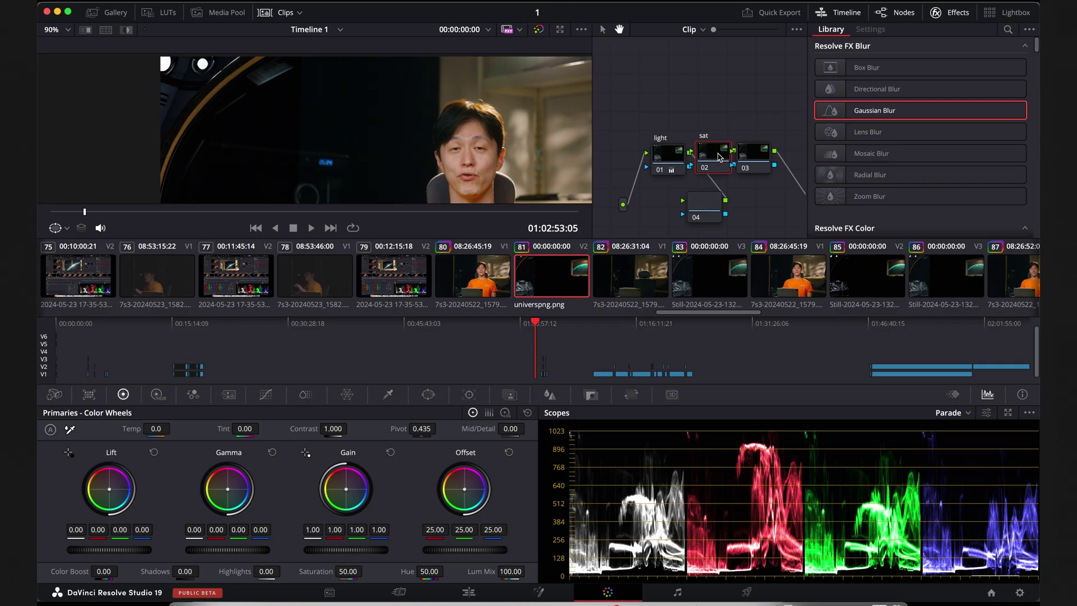
mouse_move(721, 158)
left_mouse_down()
mouse_move(759, 169)
mouse_move(780, 115)
left_mouse_up()
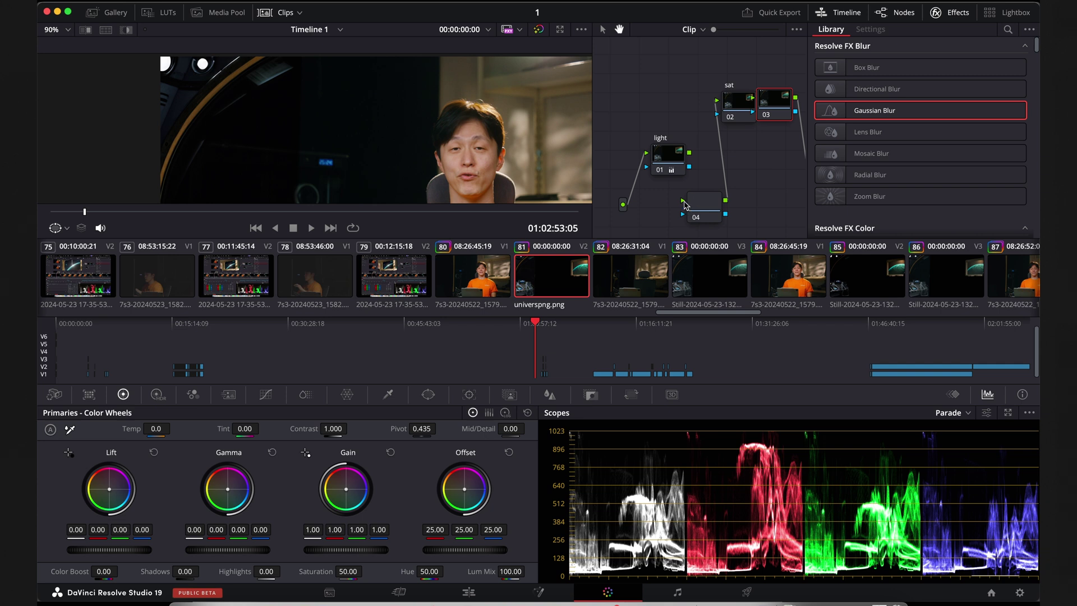
mouse_move(682, 200)
left_mouse_down()
mouse_move(690, 164)
mouse_move(720, 160)
left_mouse_up()
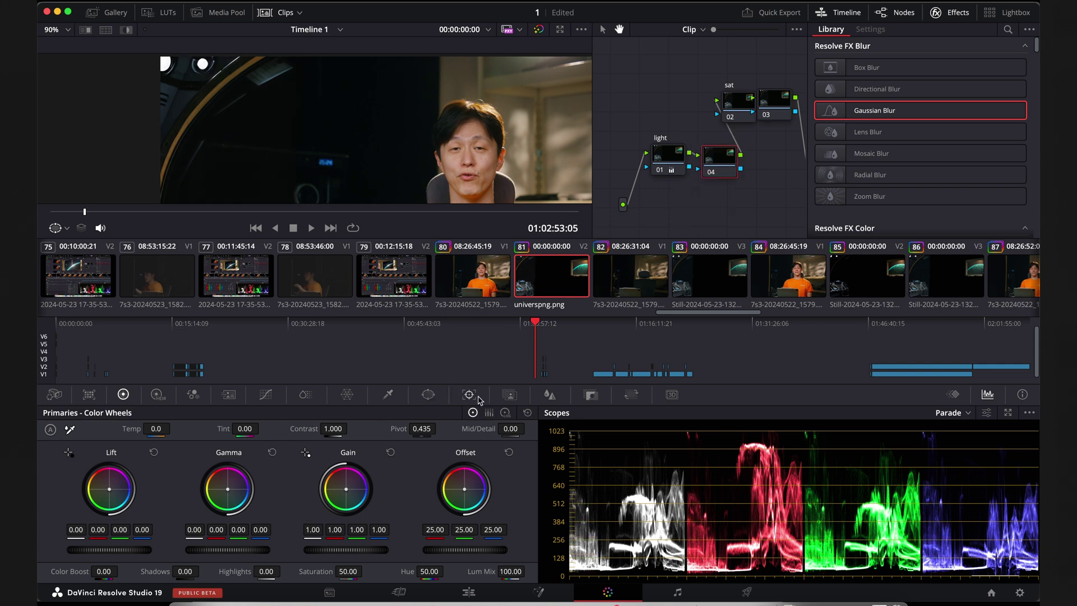
left_click(428, 394)
left_click(67, 566)
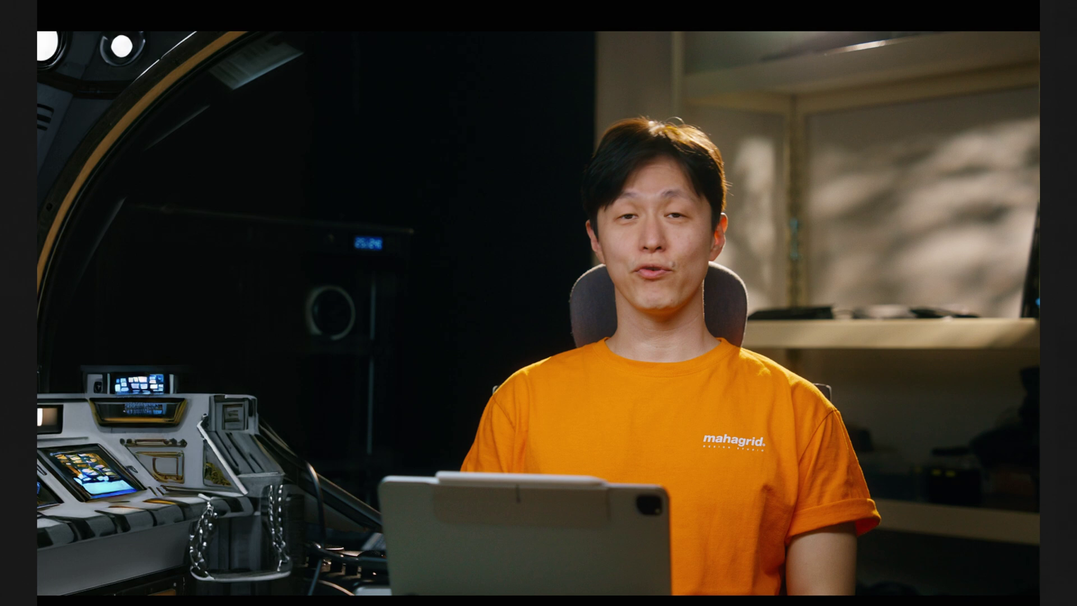
mouse_move(455, 257)
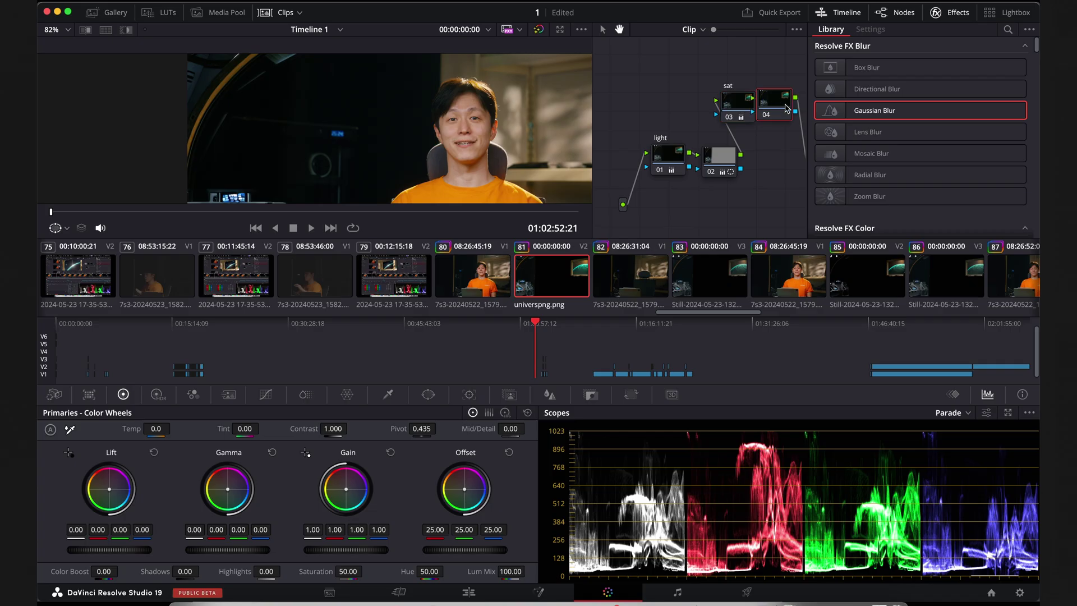
Step: Apply a Gaussian Blur of strength 0.220 to node 04 of the spaceship background
left_click_drag(896, 116, 780, 109)
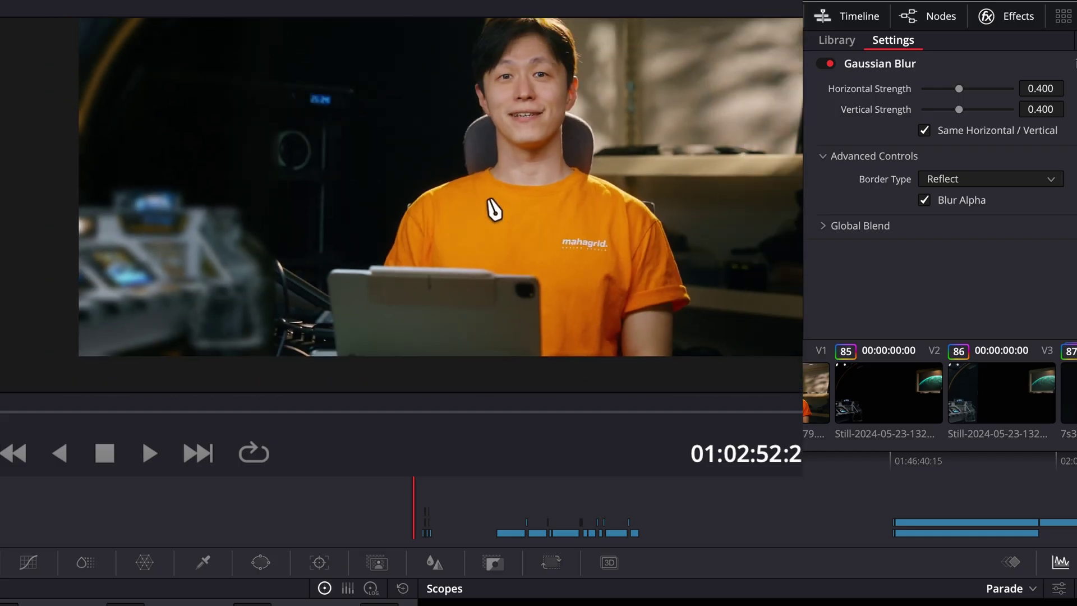
mouse_move(959, 88)
left_mouse_down()
mouse_move(885, 95)
mouse_move(944, 94)
left_mouse_up()
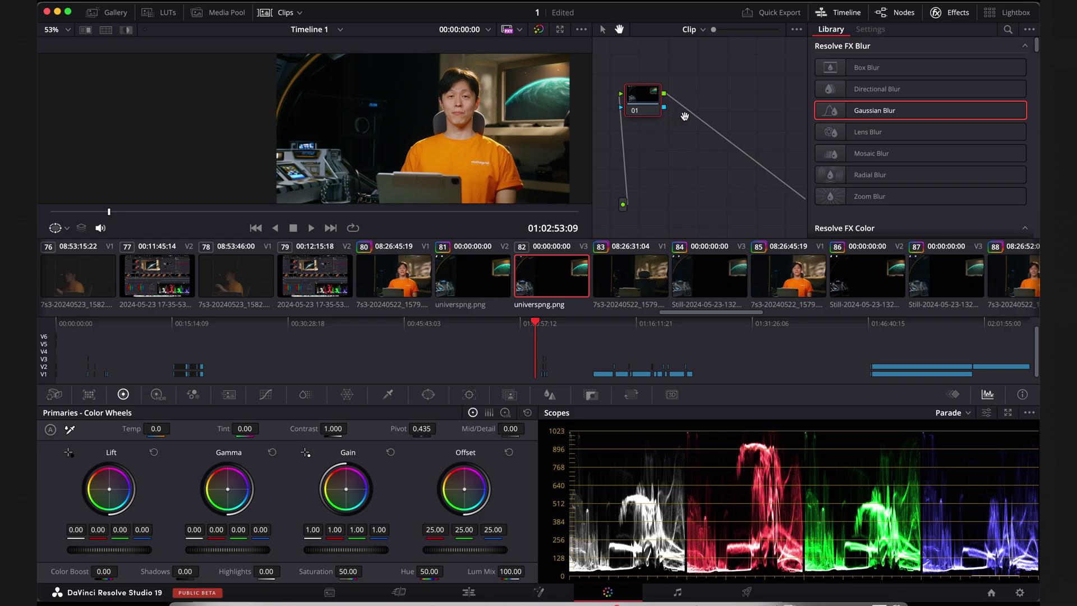
left_click(710, 109)
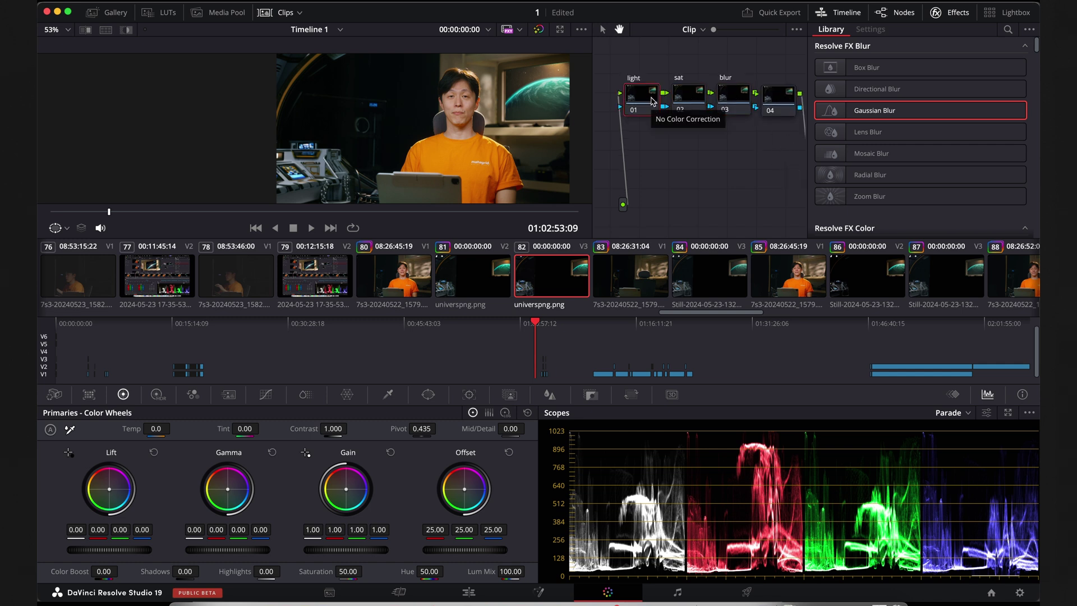
Step: Lower Gain to 0.80, cut saturation to about 41, and add a 0.147 Gaussian Blur on node 04
left_click_drag(372, 477, 380, 478)
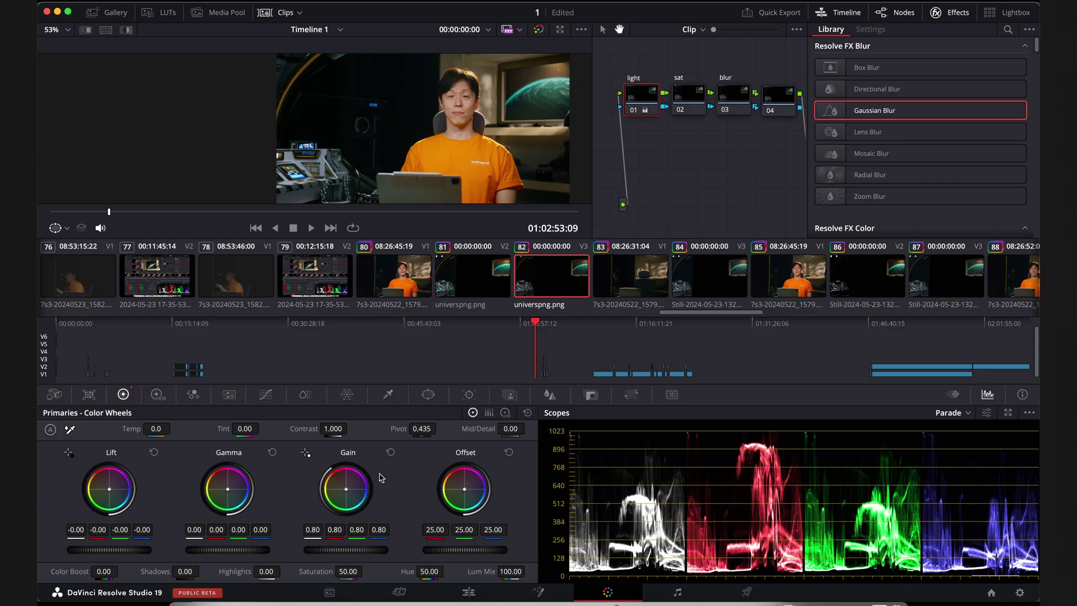
left_click(691, 97)
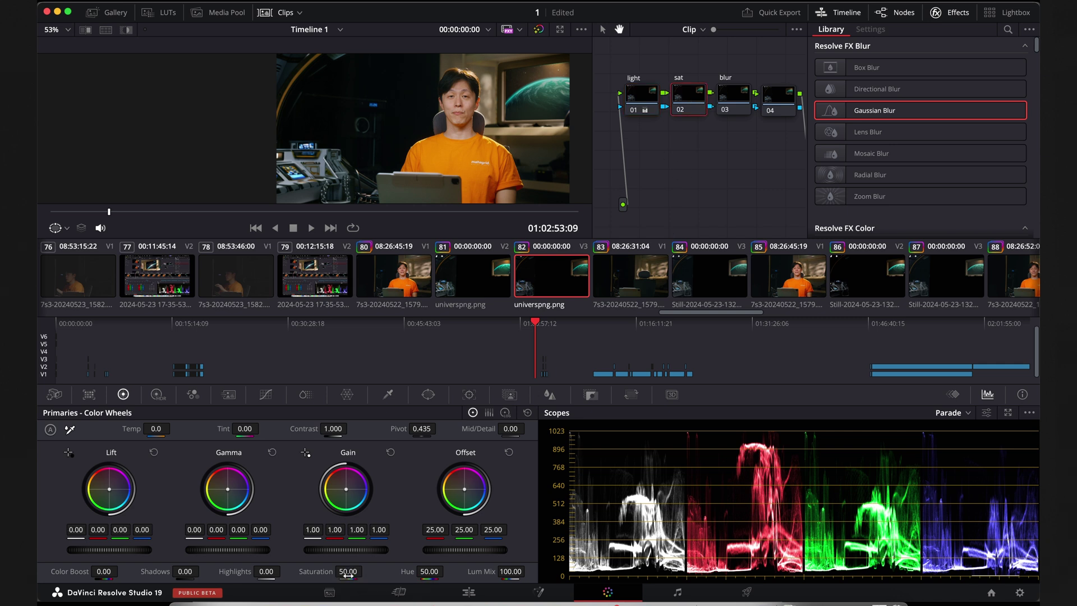
left_click_drag(349, 574, 303, 574)
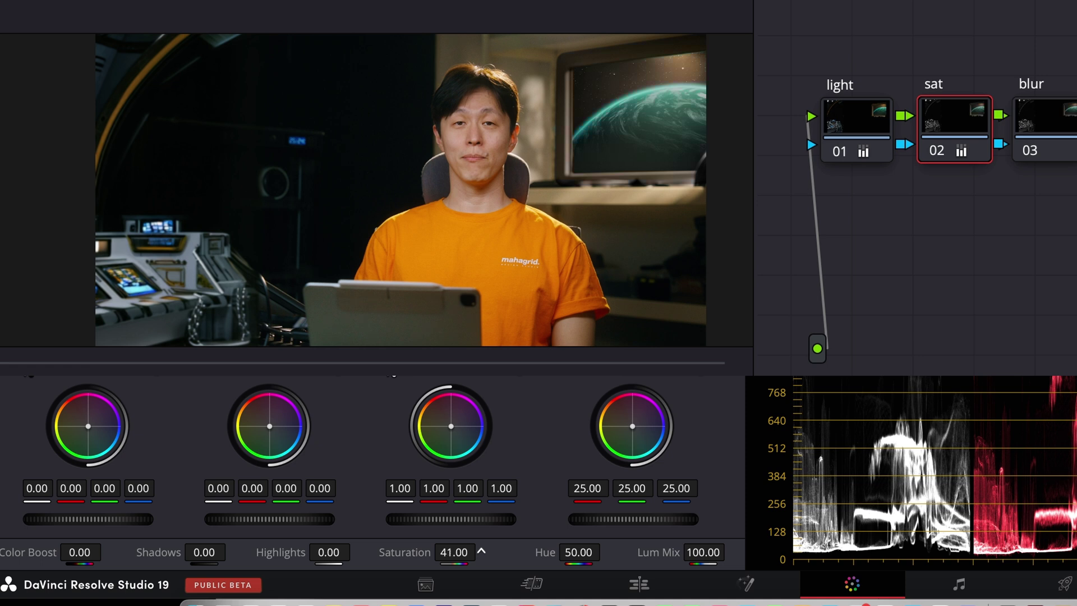
left_click_drag(482, 552, 486, 552)
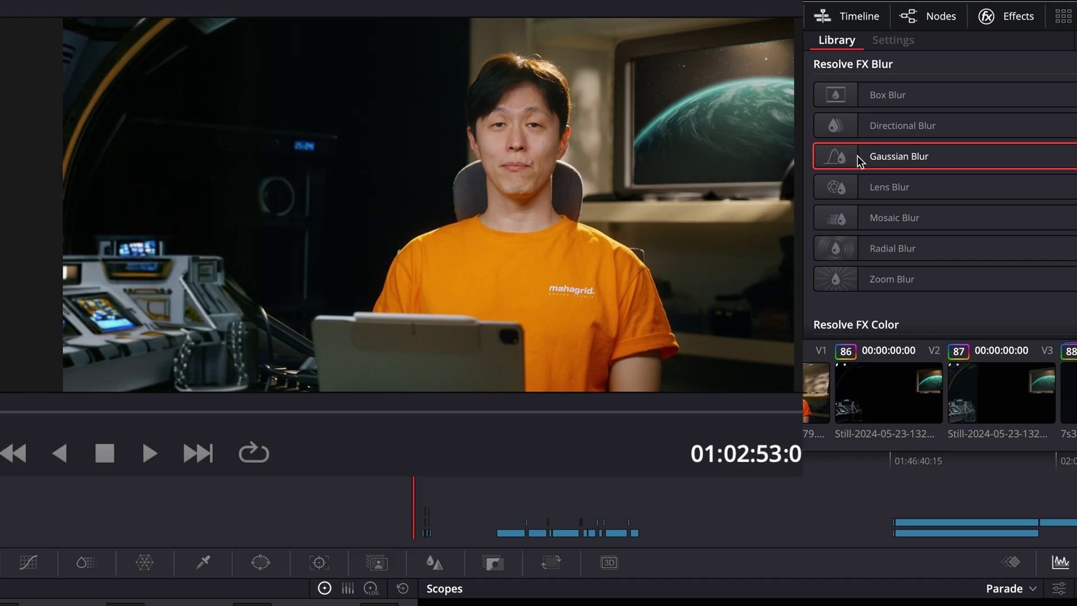
left_click_drag(853, 160, 759, 141)
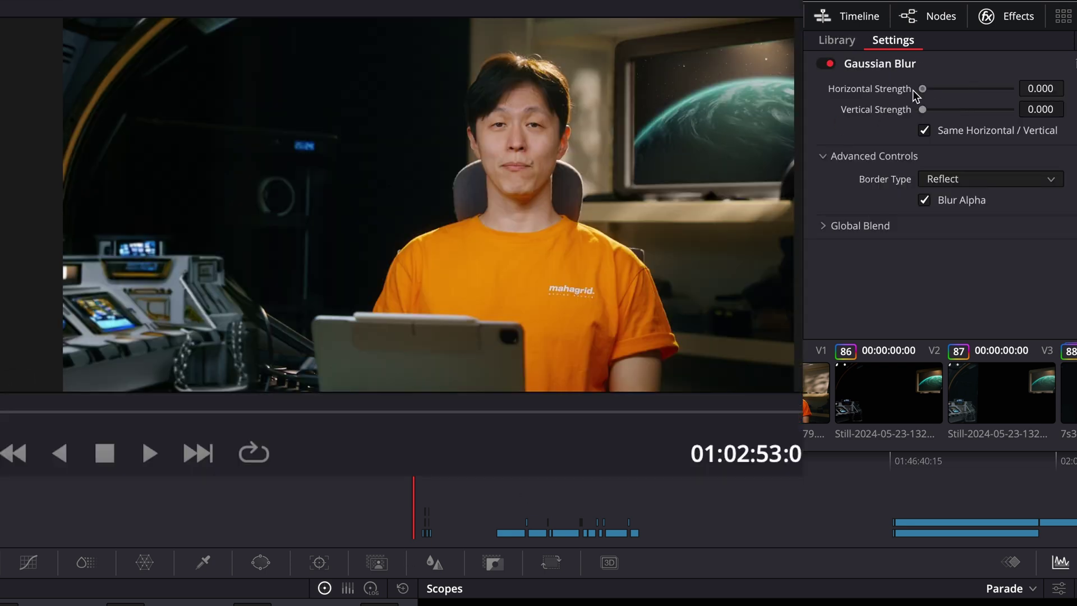
left_click_drag(922, 89, 939, 90)
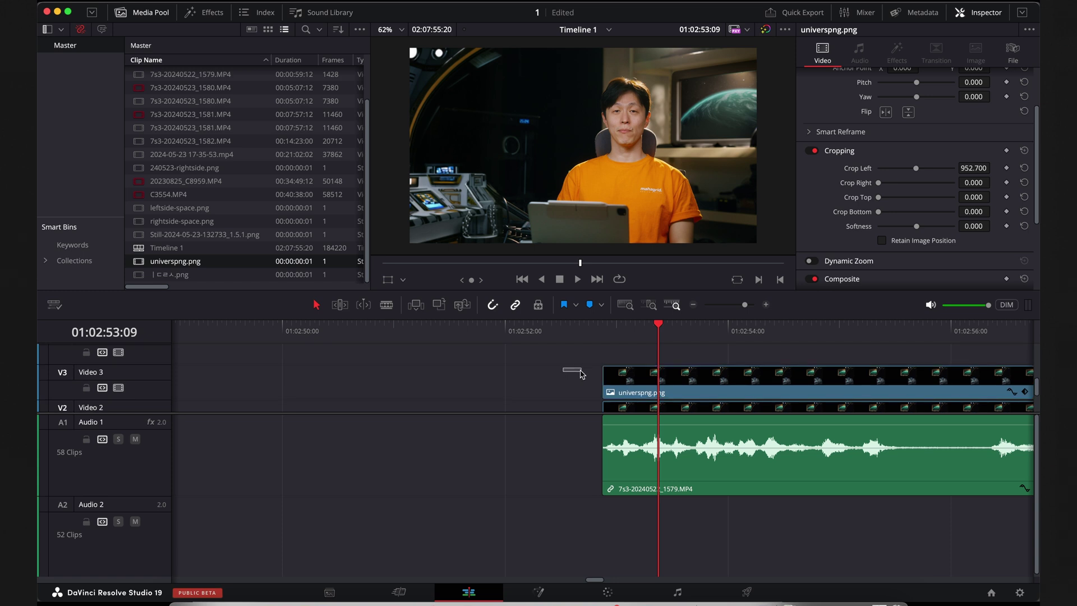
Step: Scroll the Edit timeline to review the spaceship clips stacked above the talking-head footage
scroll(735, 379, "up", 1)
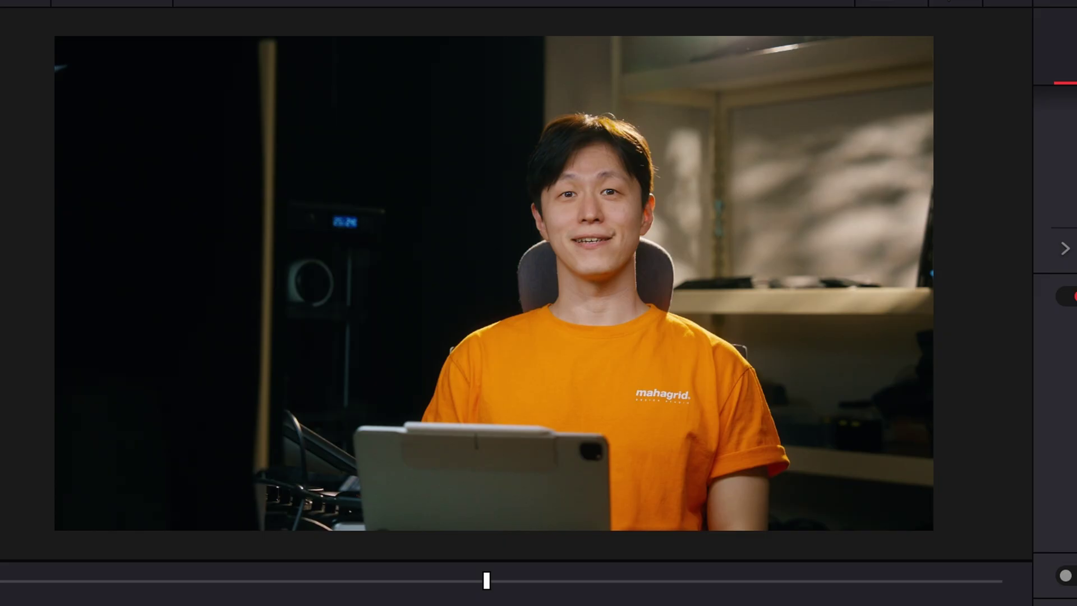